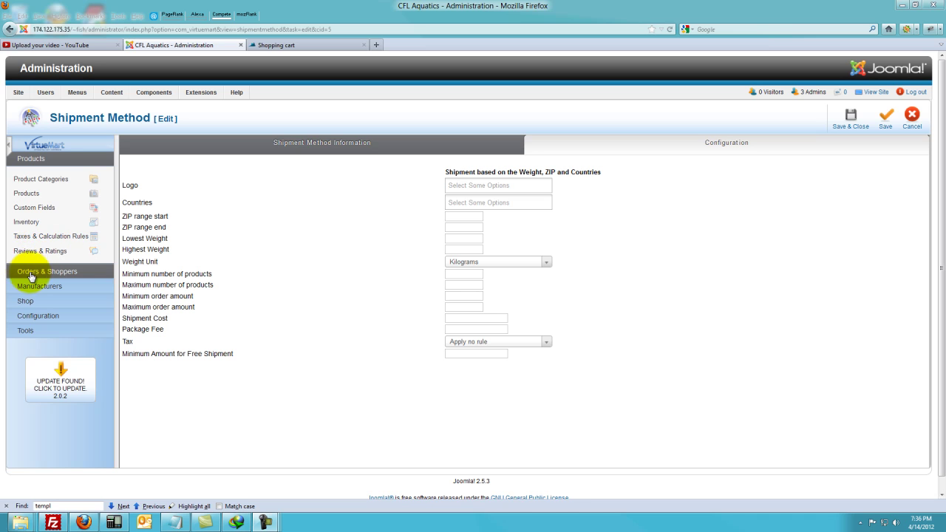
Look through the Orders & Shoppers, Manufacturers and Shop sections of the VirtueMart administration.
left_click(25, 271)
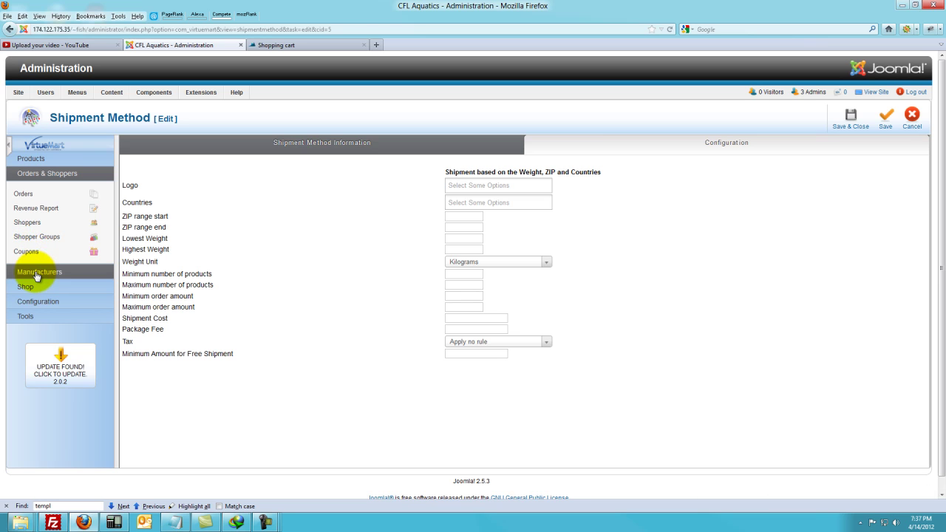
left_click(37, 273)
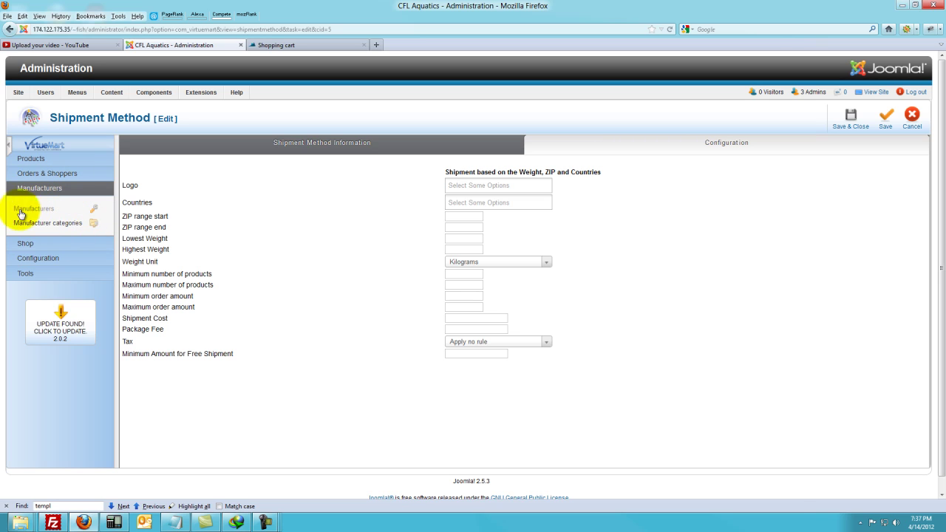
left_click(23, 246)
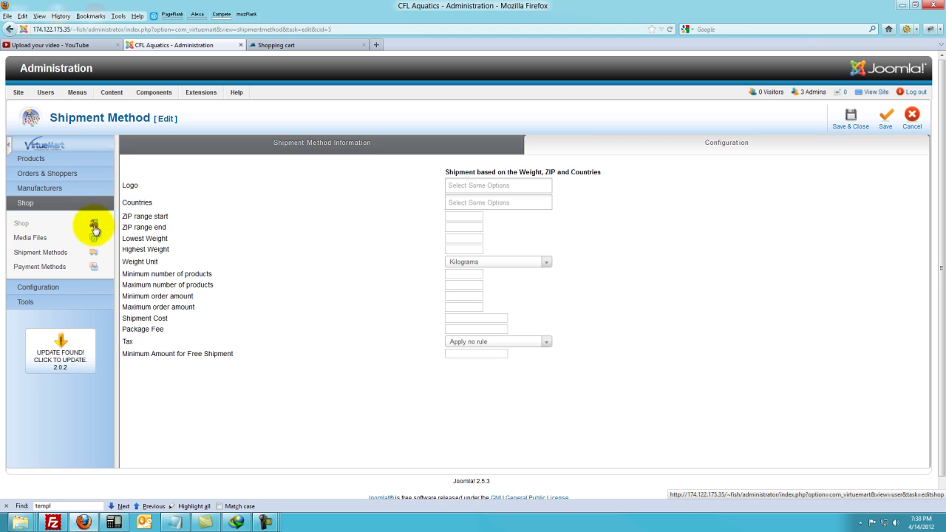
Open the Free Shipping shipment method and review its name, description, shipment method options and list order.
left_click(37, 252)
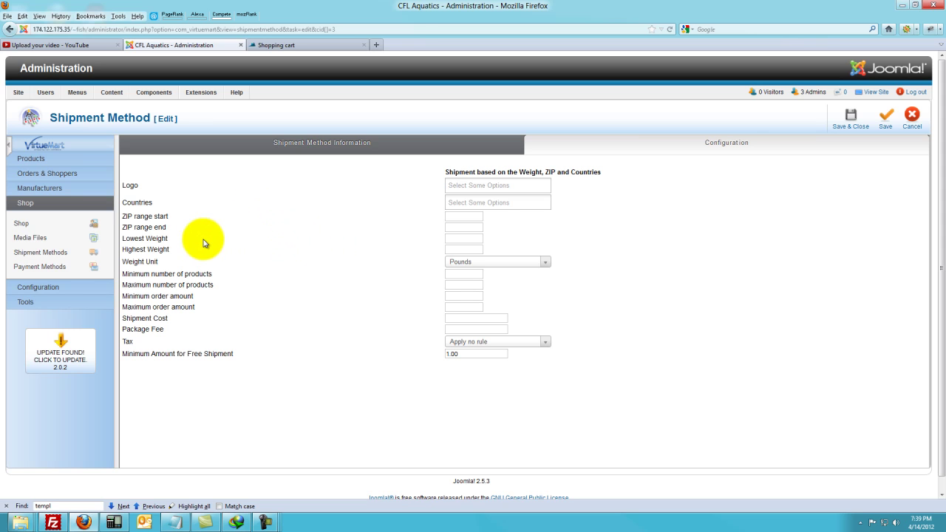
left_click(285, 144)
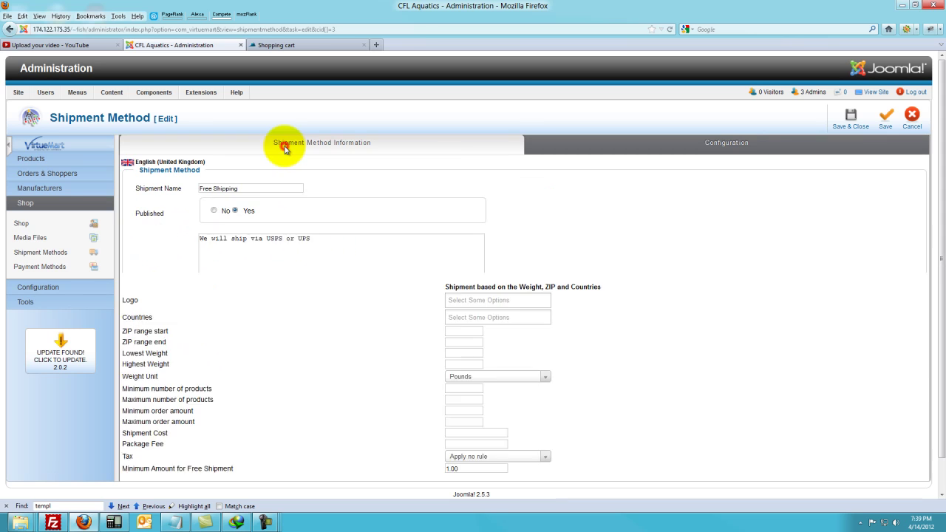
left_click_drag(241, 195, 190, 195)
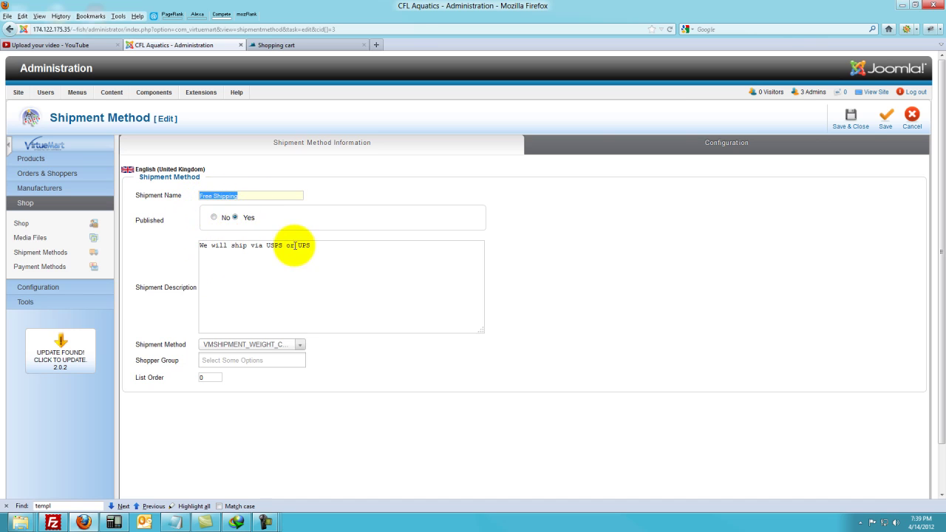
left_click_drag(344, 249, 170, 244)
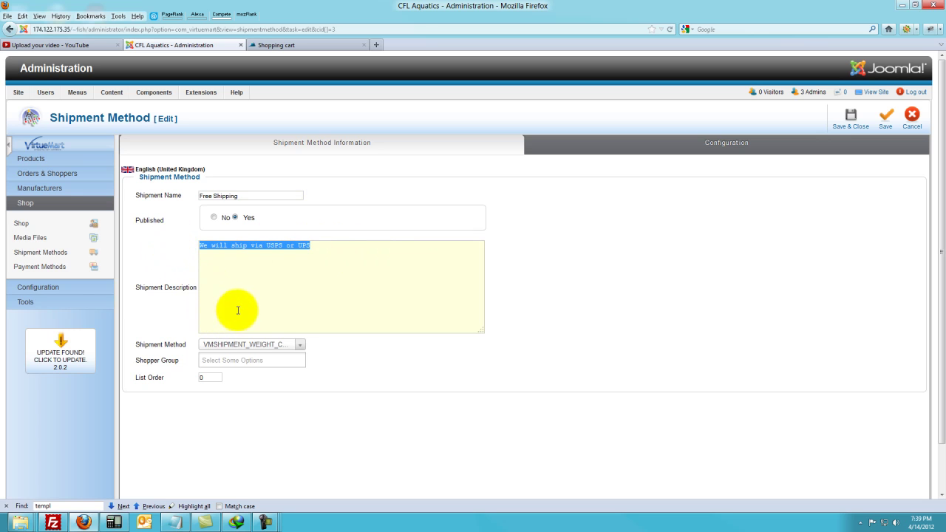
left_click(253, 345)
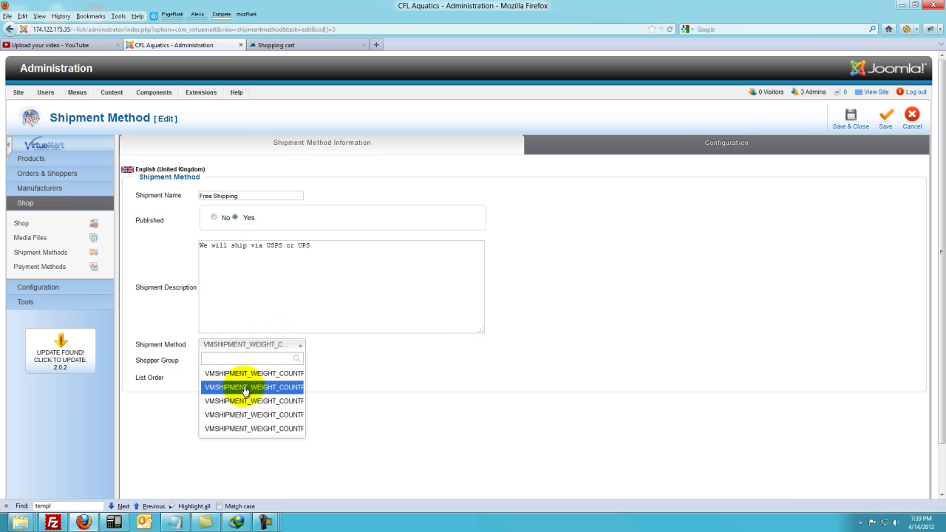
left_click(286, 297)
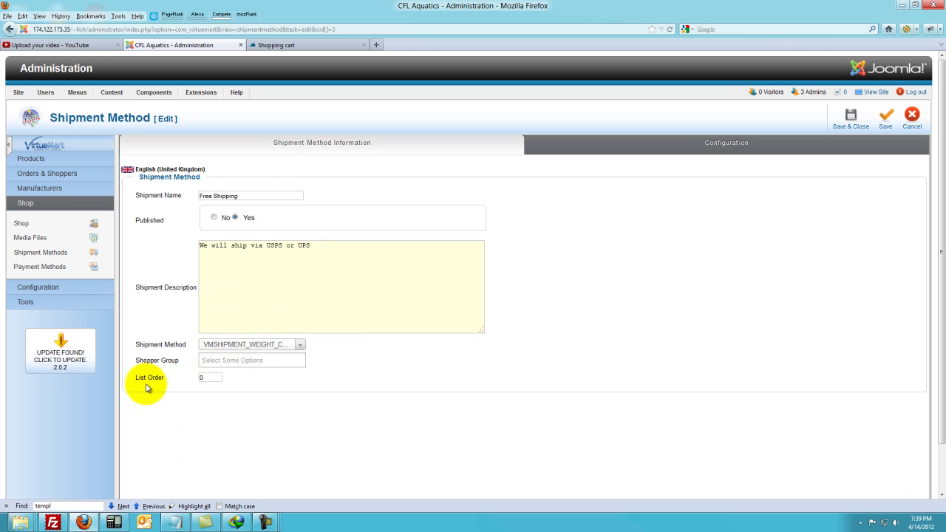
left_click(206, 381)
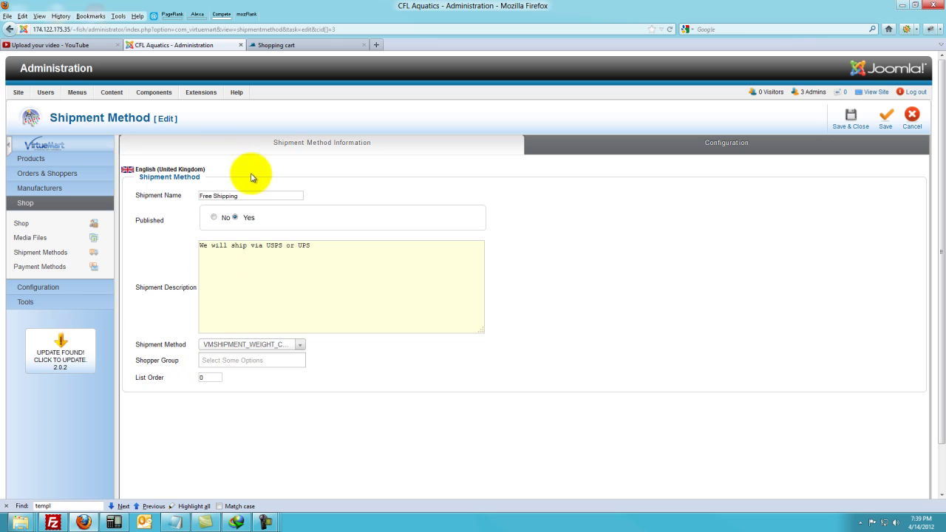
Set the Free Shipping method's Minimum Amount for Free Shipment to 0.00, then save and close it.
left_click(732, 147)
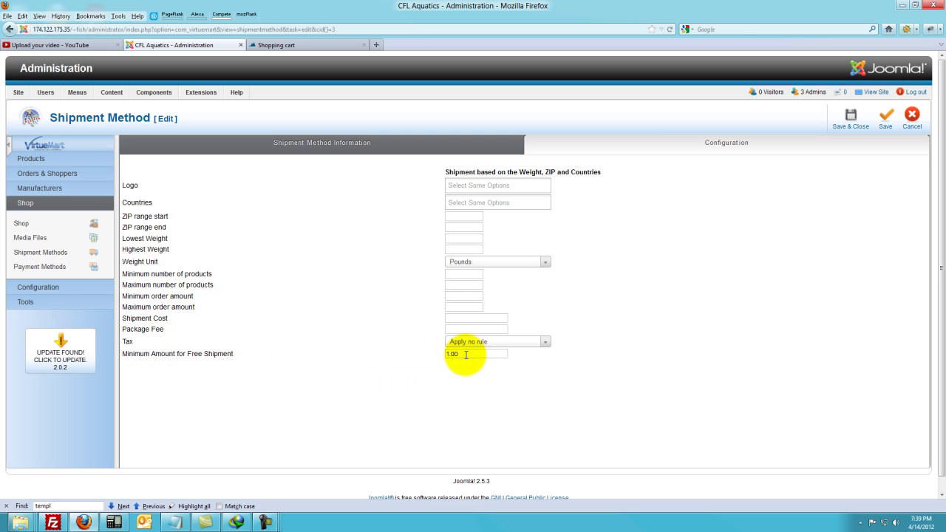
left_click_drag(465, 355, 437, 352)
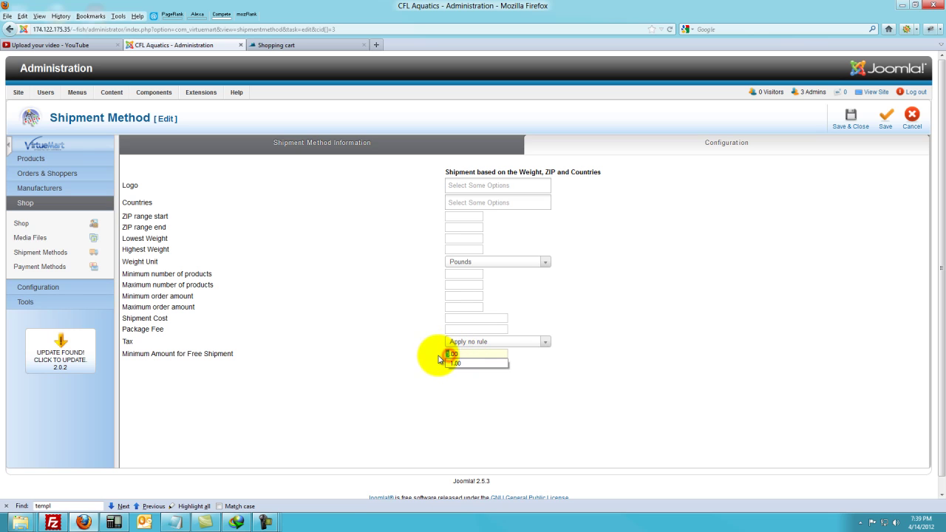
left_click(392, 355)
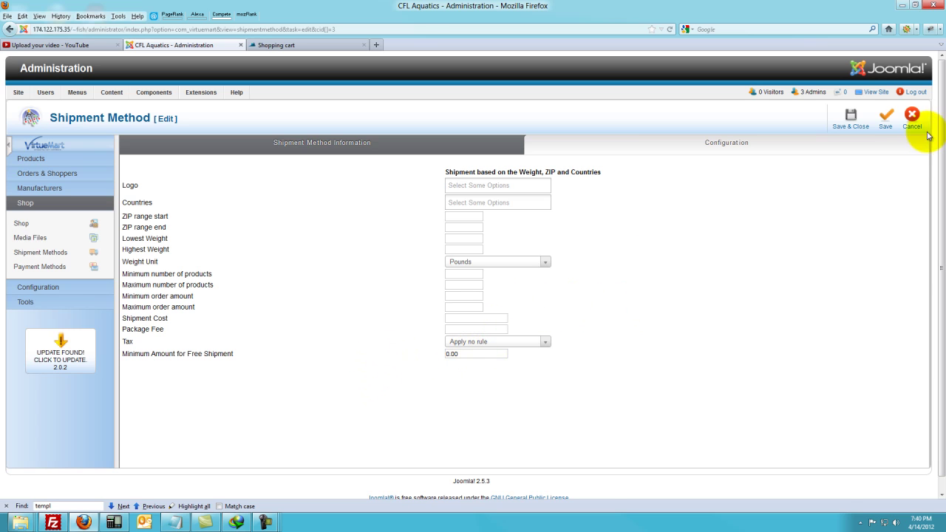
left_click(854, 120)
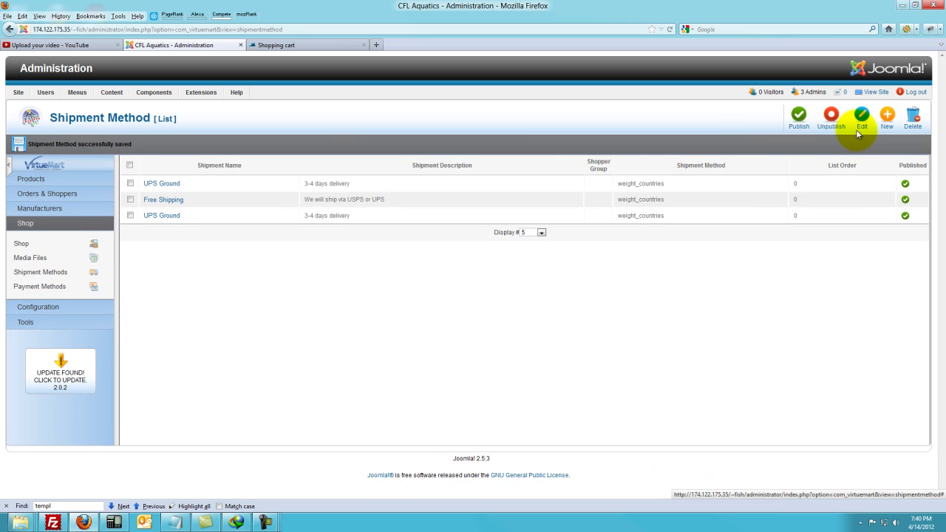
Create a published shipment method named FedEx and save it so its configuration parameters can be edited.
left_click(887, 117)
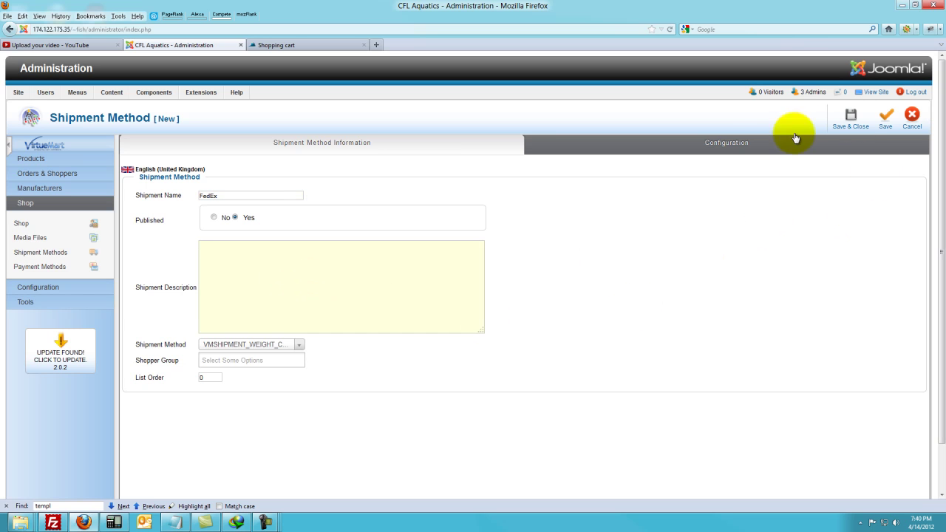
left_click(722, 144)
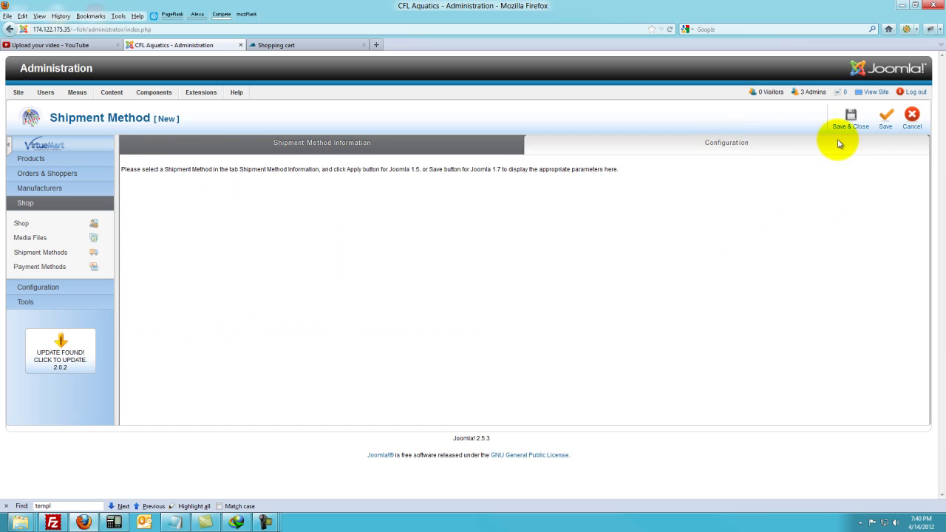
left_click(885, 118)
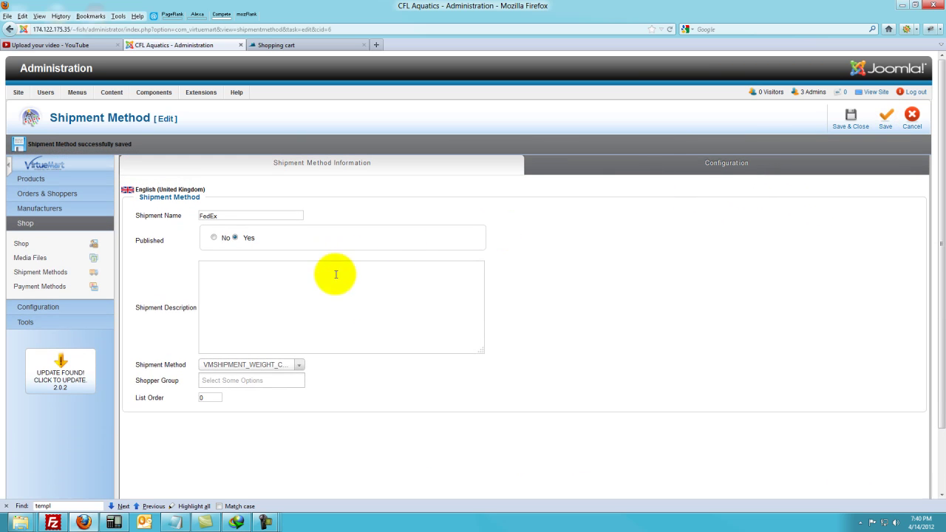
Configure the FedEx shipment method with Pounds as the weight unit and a shipment cost of 10.
left_click(723, 166)
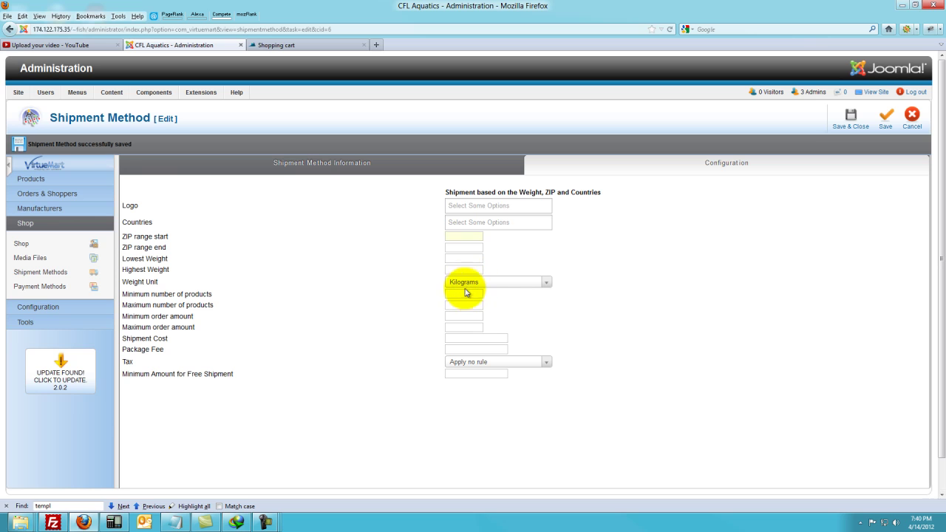
left_click(464, 286)
left_click(467, 353)
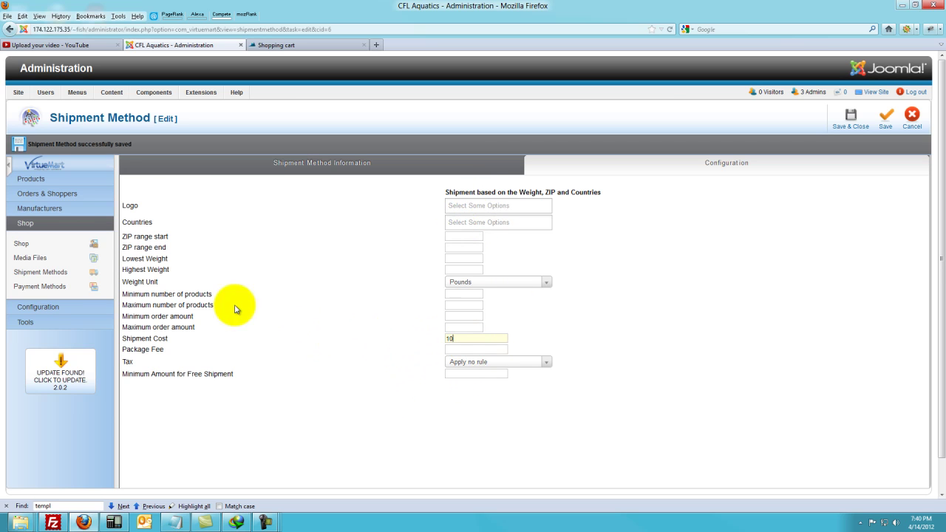
left_click(496, 339)
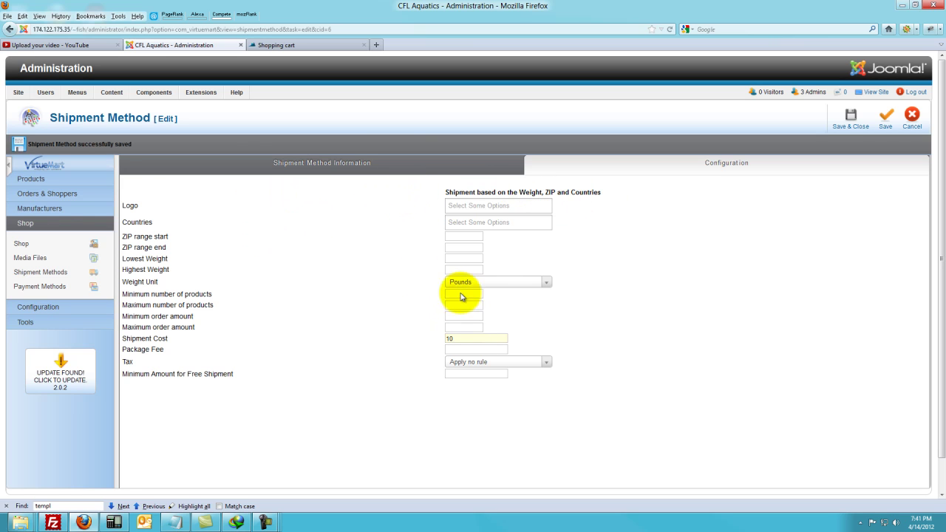
Return to the FedEx shipment method's general information, then open the shop's list of payment methods.
left_click(355, 169)
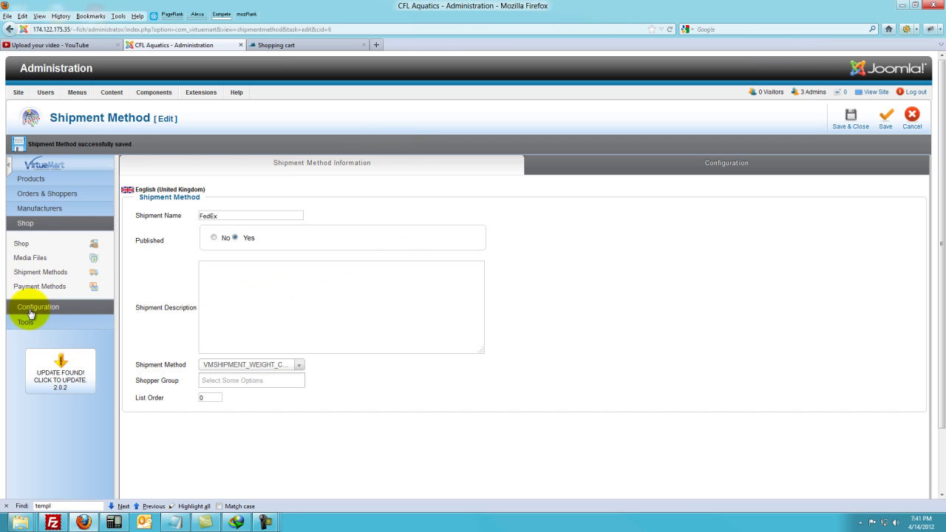
left_click(24, 288)
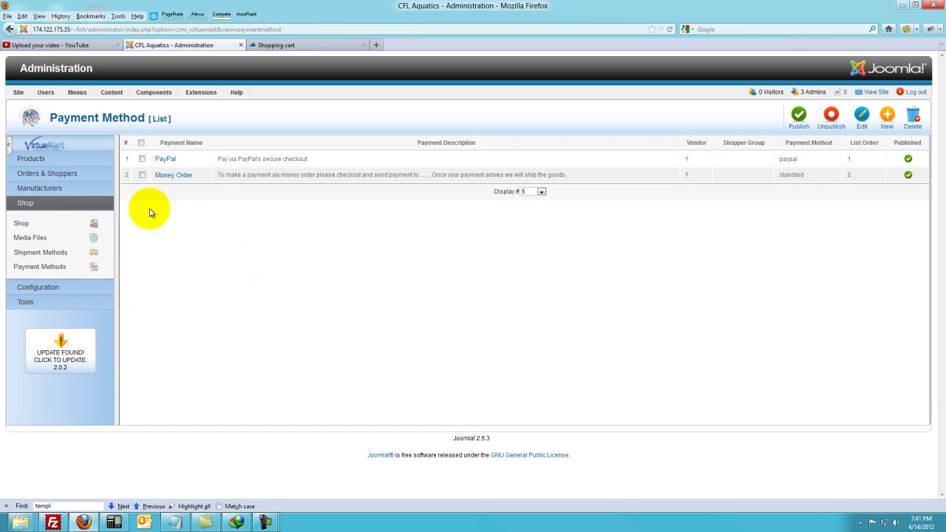
left_click(887, 118)
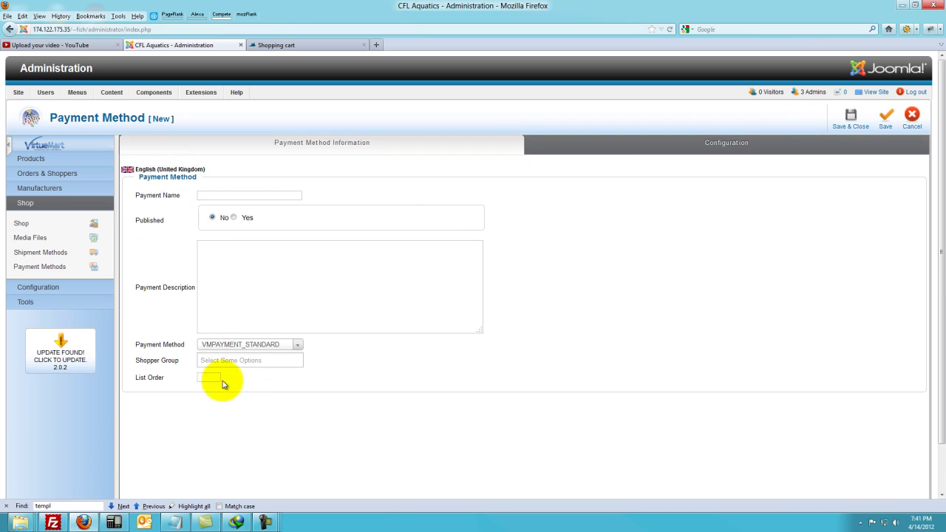
left_click(248, 348)
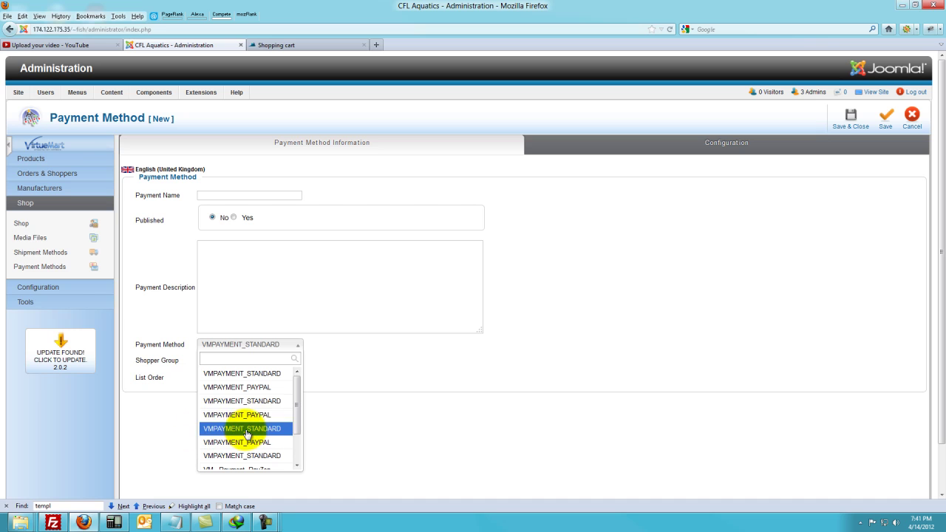
left_click(243, 300)
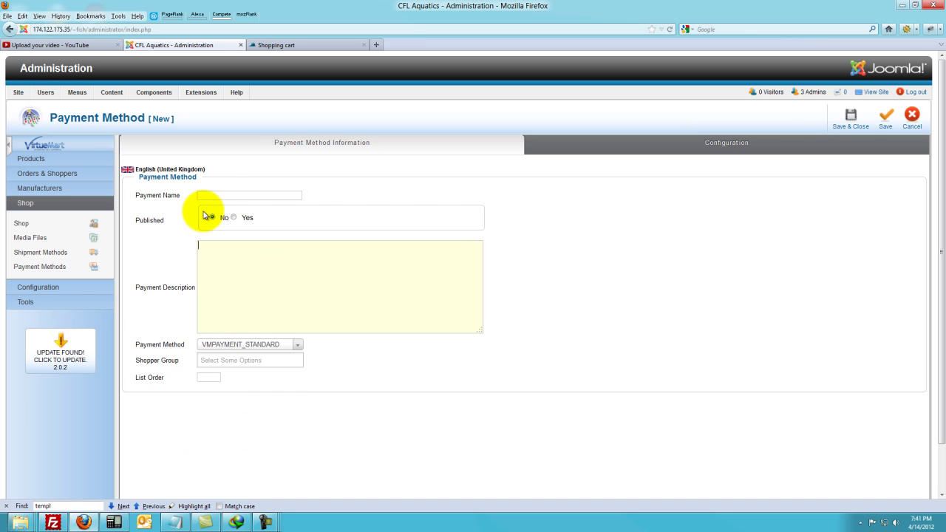
left_click(882, 129)
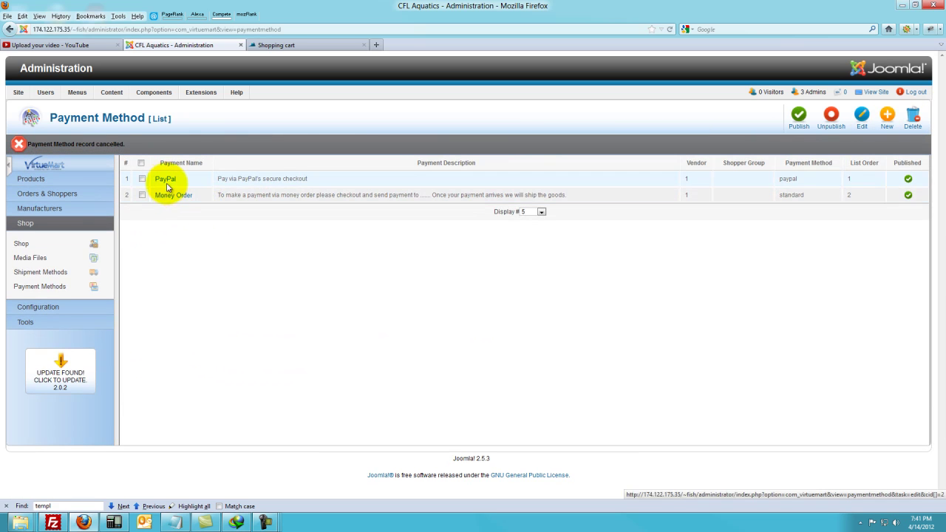
Open the PayPal payment method and review its general information and configuration parameters.
left_click(165, 180)
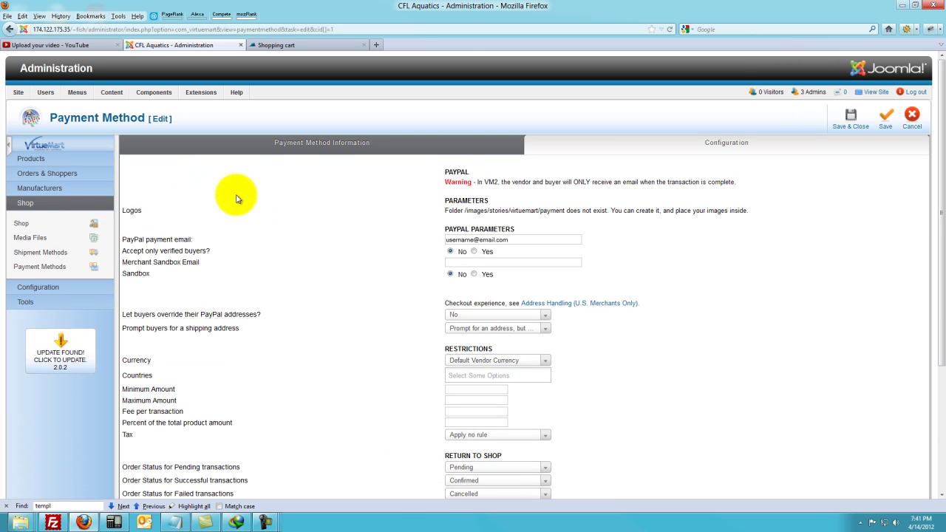
left_click(320, 141)
left_click_drag(227, 196, 185, 195)
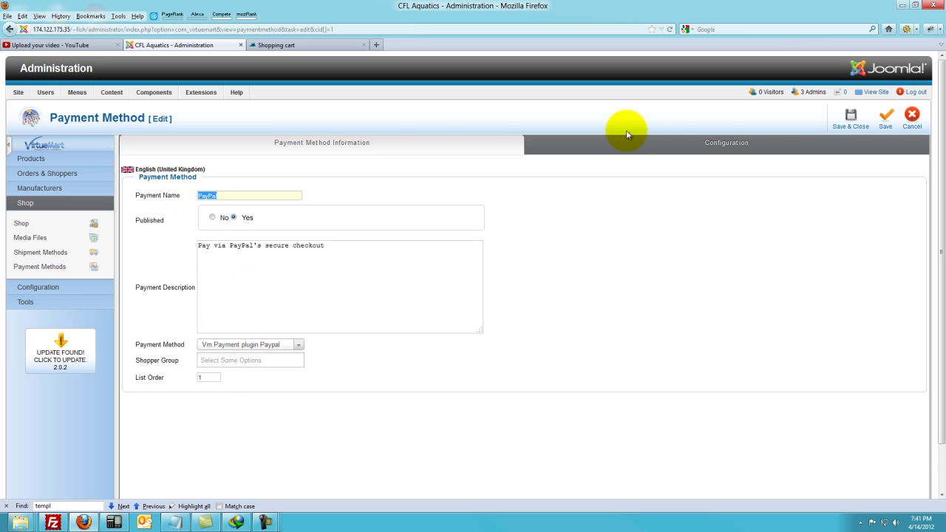
left_click(713, 145)
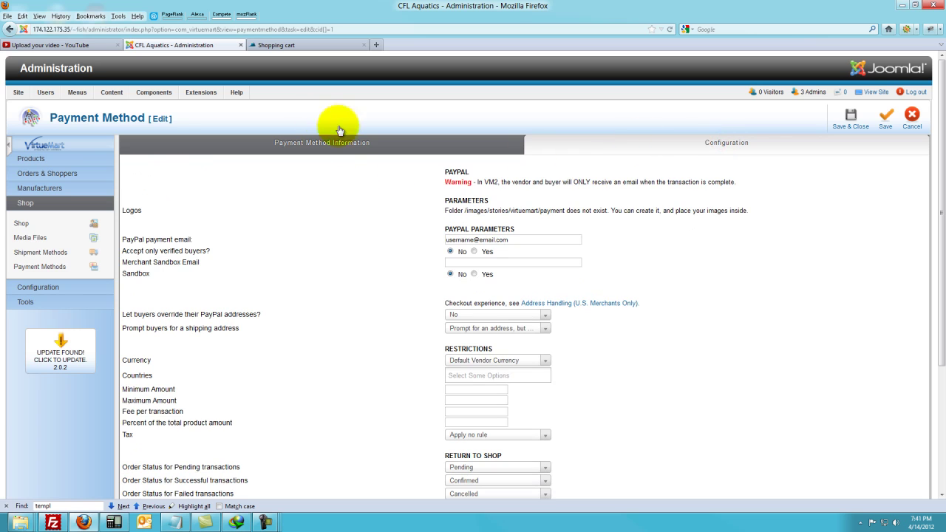
mouse_move(151, 244)
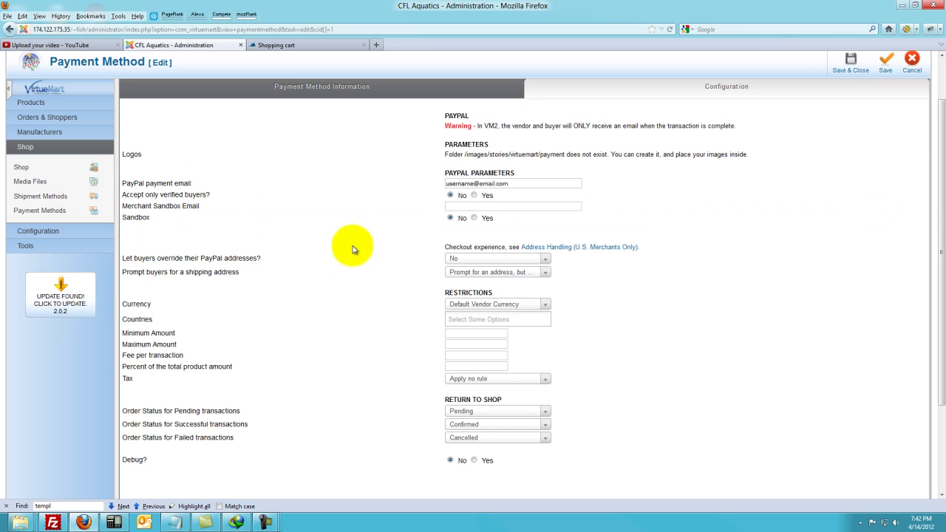
scroll(343, 261, "up", 2)
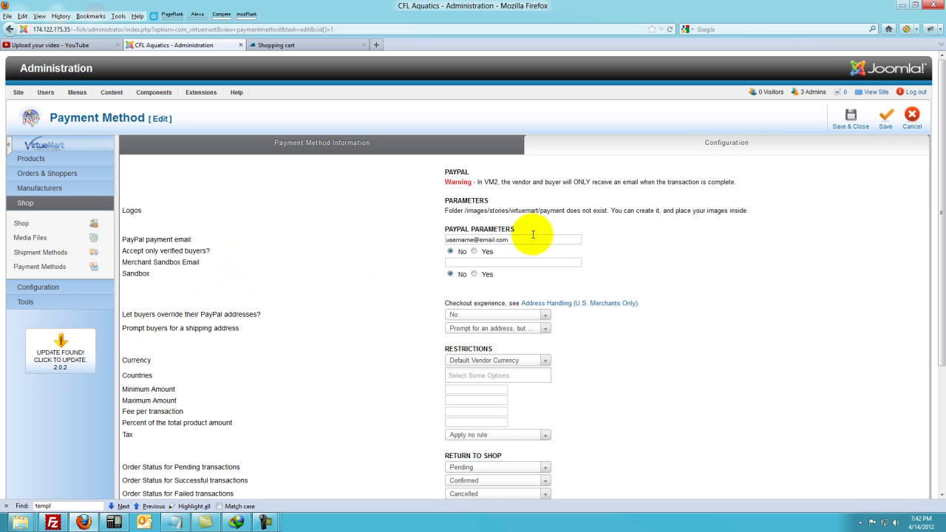
scroll(459, 286, "down", 2)
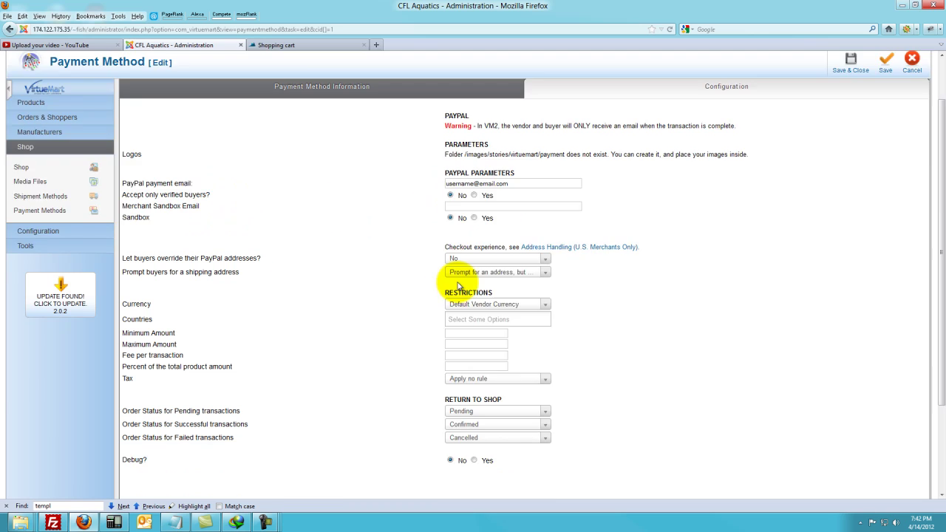
Set PayPal's shipping address prompt for buyers to "Prompt for an address, and require one".
left_click(468, 272)
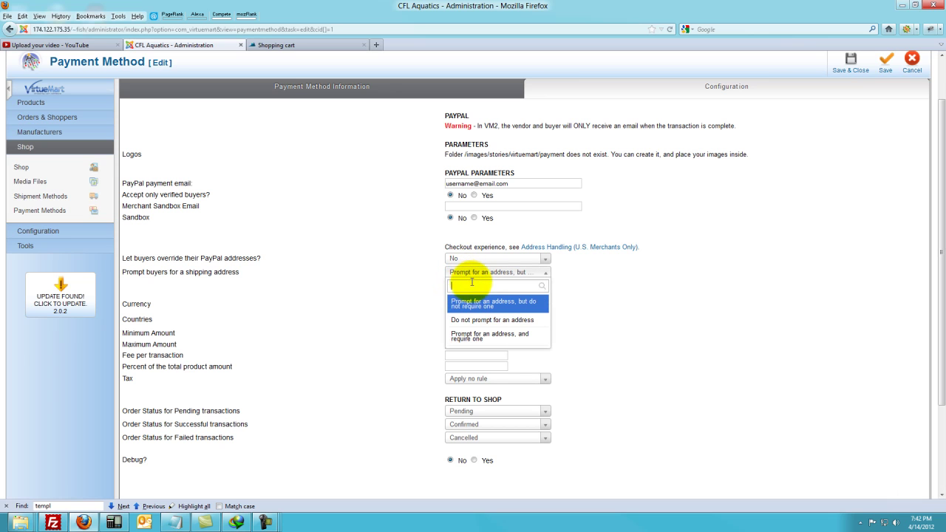
left_click(474, 338)
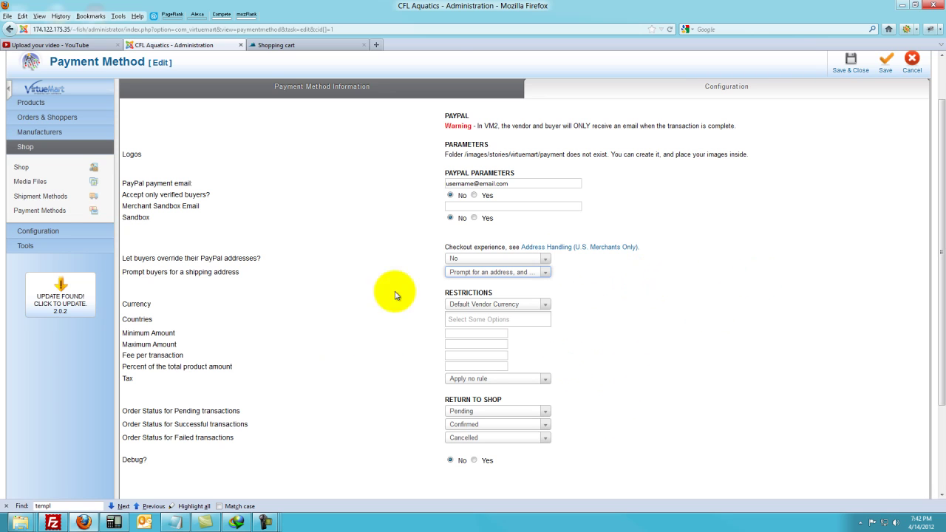
scroll(351, 297, "down", 2)
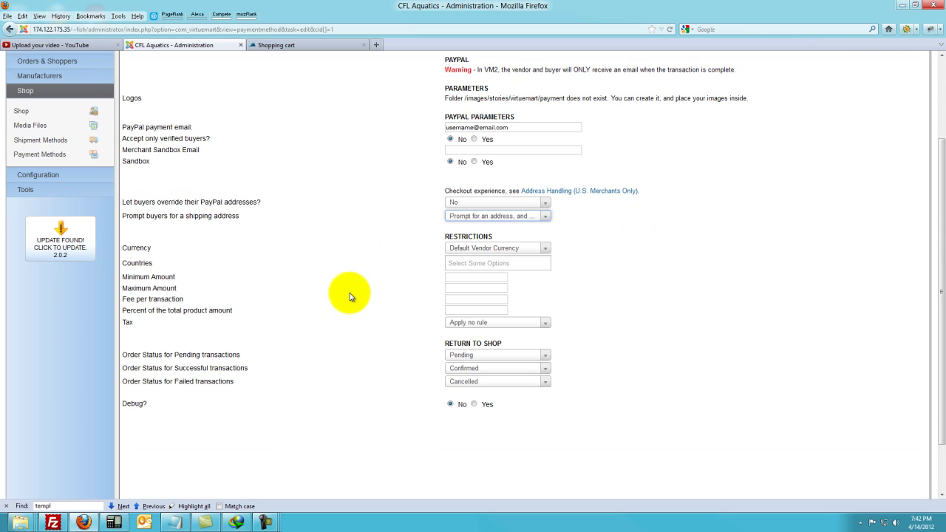
Review the remaining PayPal restrictions and order status settings, then save and close the payment method.
scroll(351, 296, "down", 2)
scroll(864, 304, "up", 3)
scroll(862, 308, "down", 3)
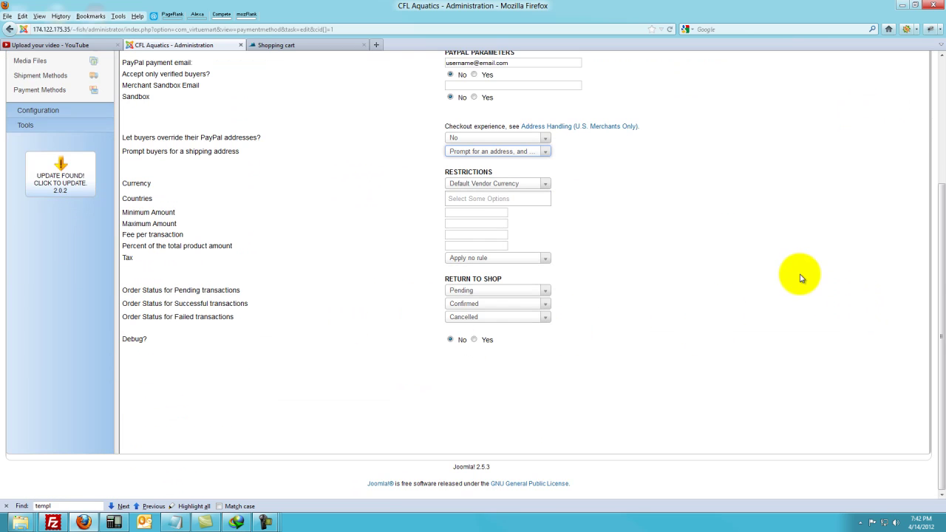
scroll(801, 276, "up", 3)
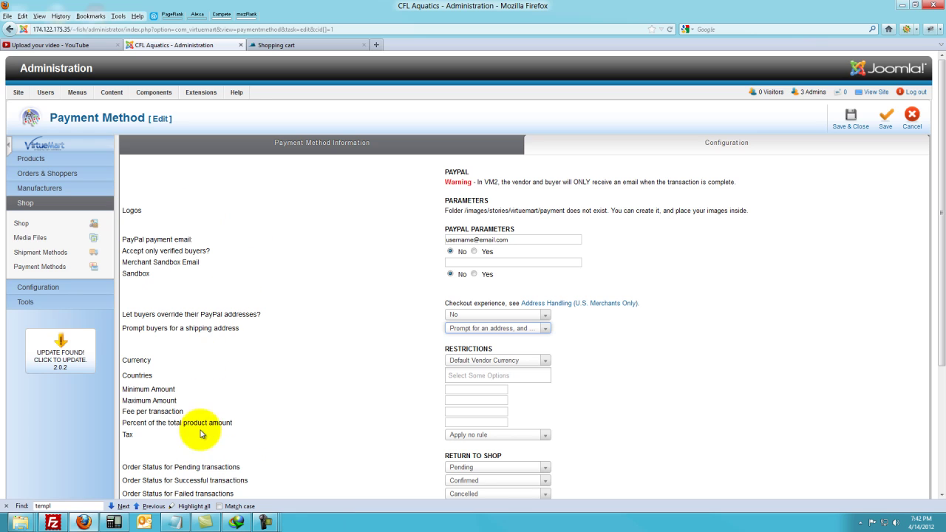
scroll(365, 386, "down", 3)
scroll(931, 235, "up", 3)
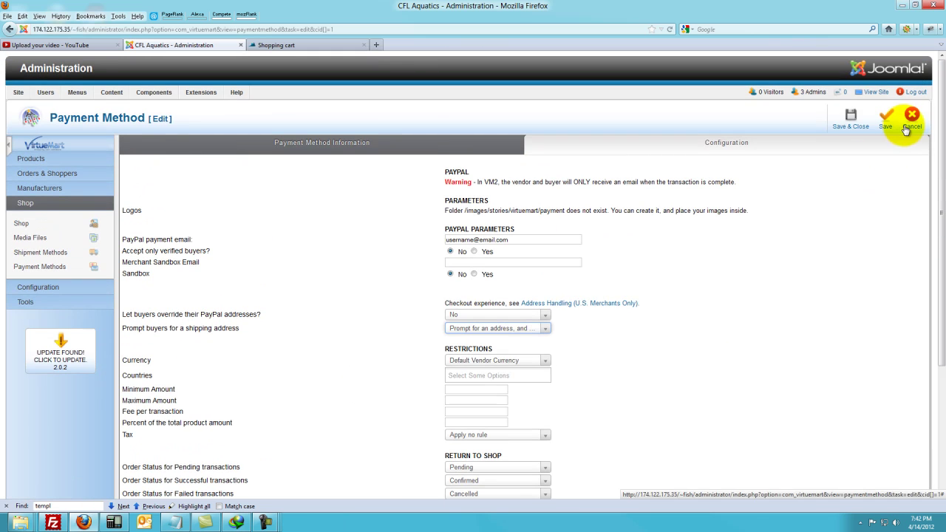
left_click(854, 116)
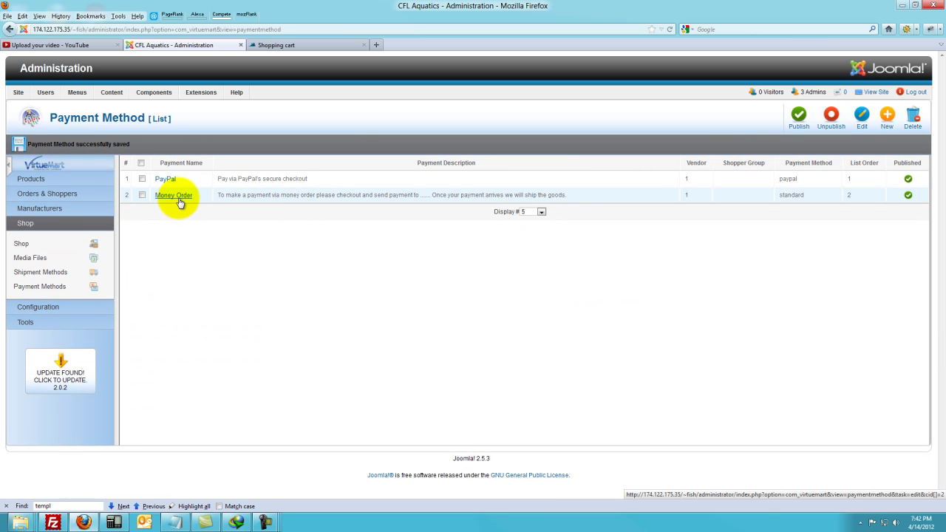
Open the Money Order payment method and examine its general information, including the payment name and payment description.
left_click(180, 199)
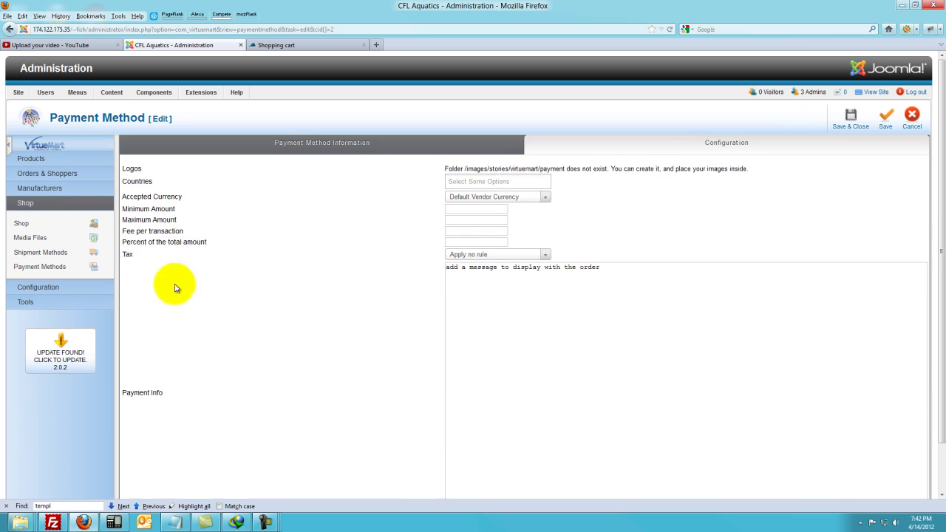
left_click(296, 142)
scroll(263, 312, "down", 1)
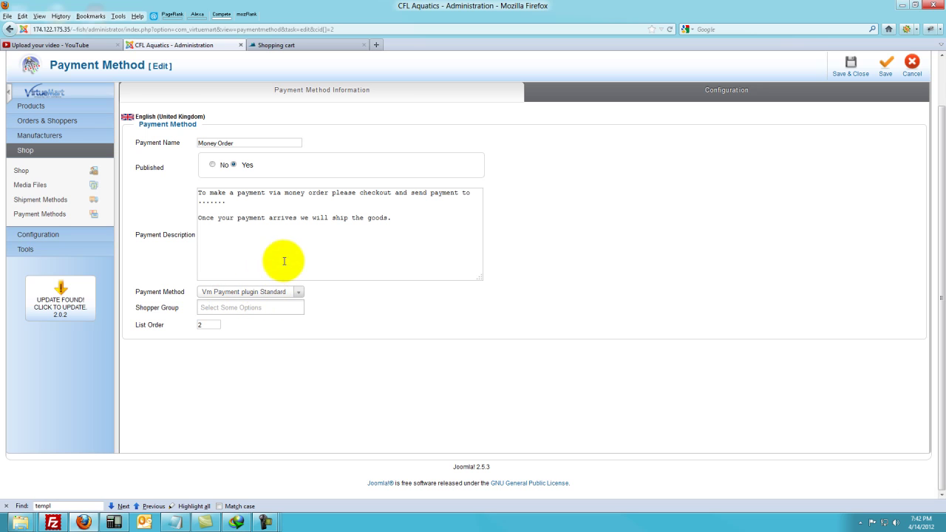
left_click(404, 225)
key("ctrl+a")
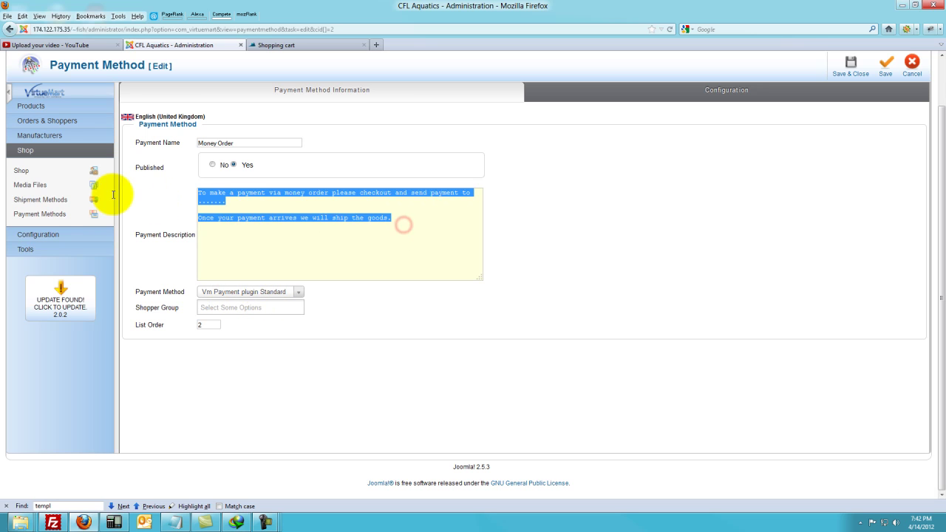
left_click(253, 144)
key("ctrl+a")
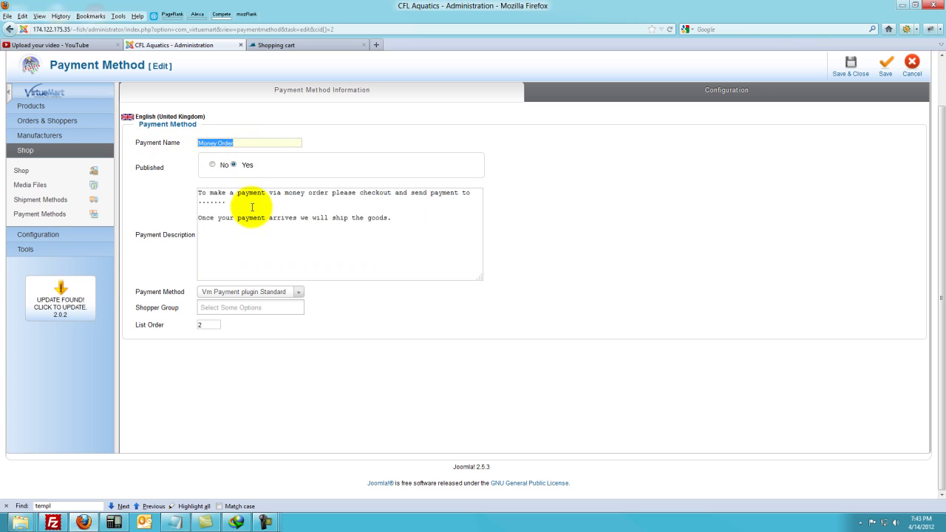
left_click(415, 217)
key("ctrl+a")
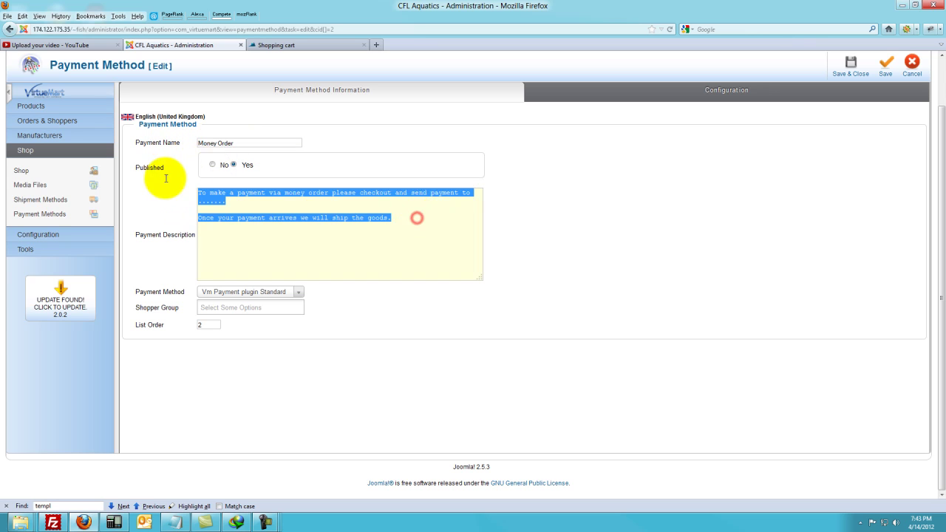
left_click(166, 178)
left_click_drag(447, 219, 239, 191)
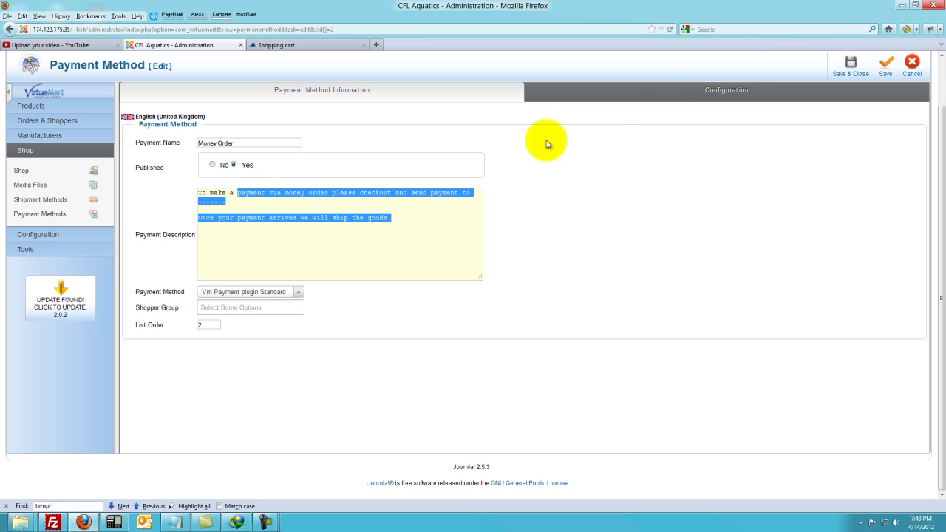
In the Money Order configuration, restrict the payment method's countries to United States.
left_click(676, 96)
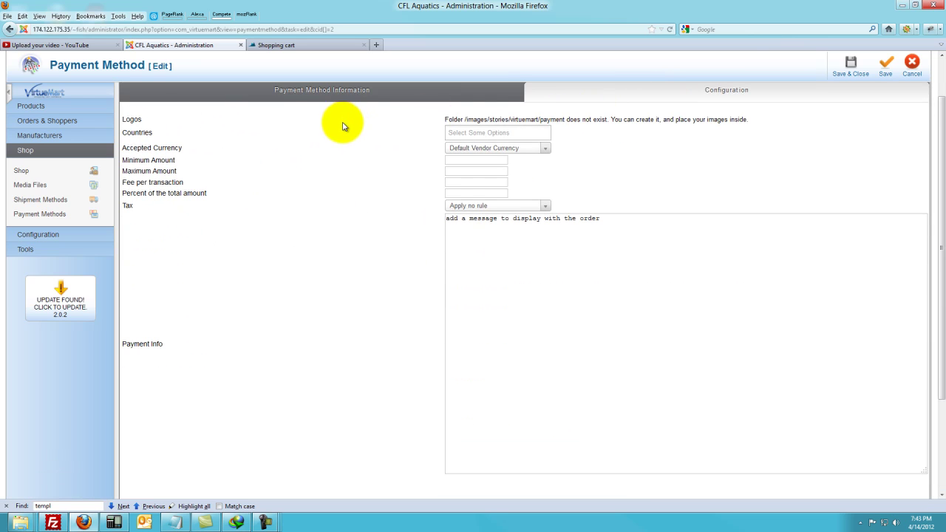
left_click(475, 135)
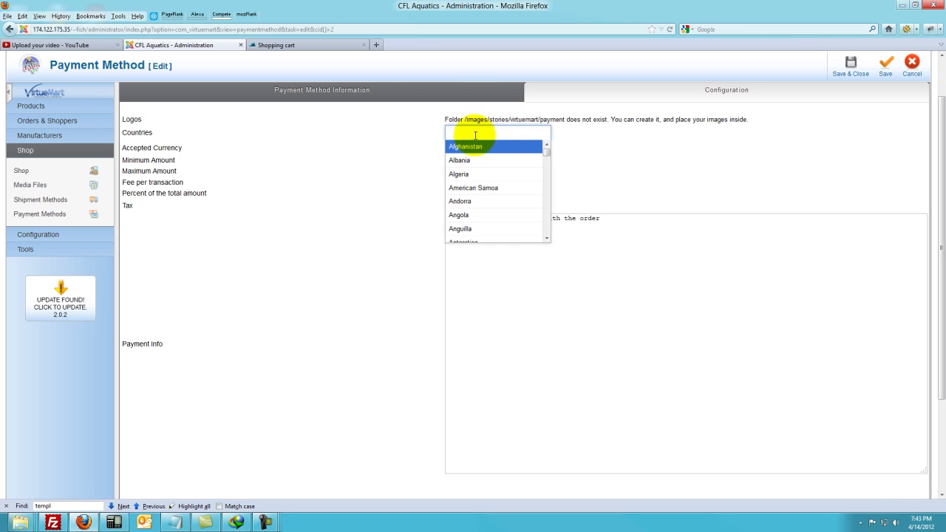
type("united")
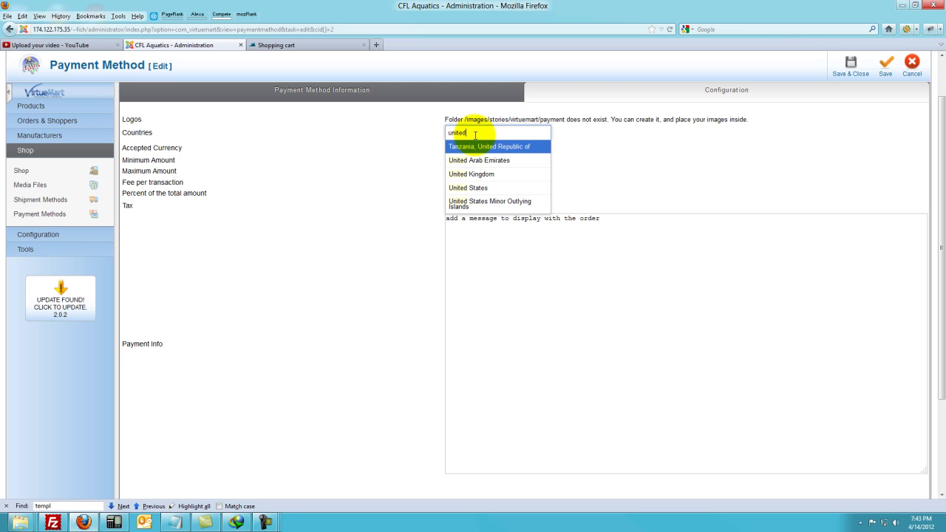
left_click(483, 189)
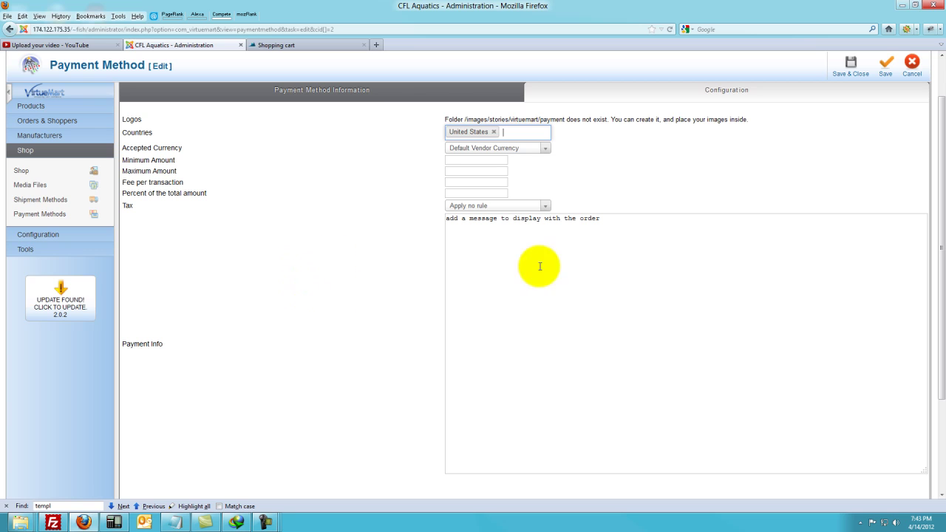
Check Money Order's payment info message and payment description, then save and close the payment method.
left_click_drag(619, 219, 426, 224)
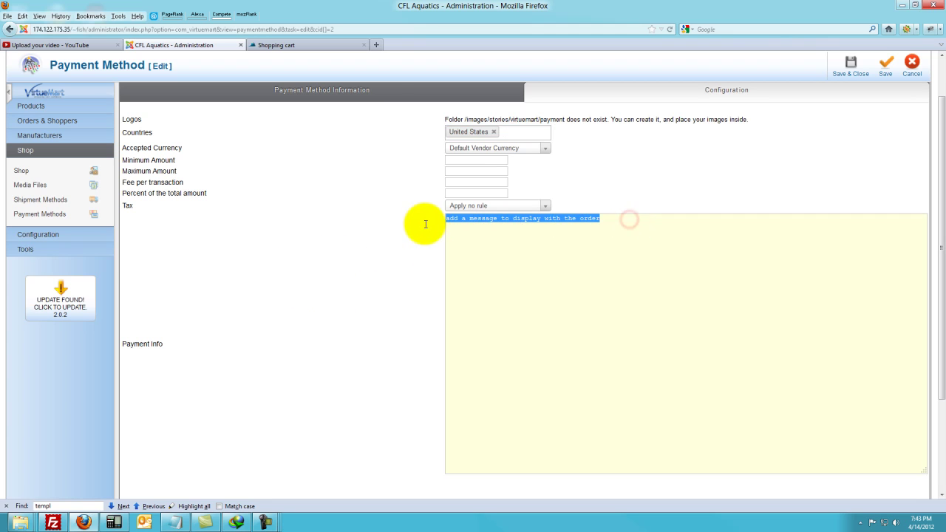
left_click(314, 97)
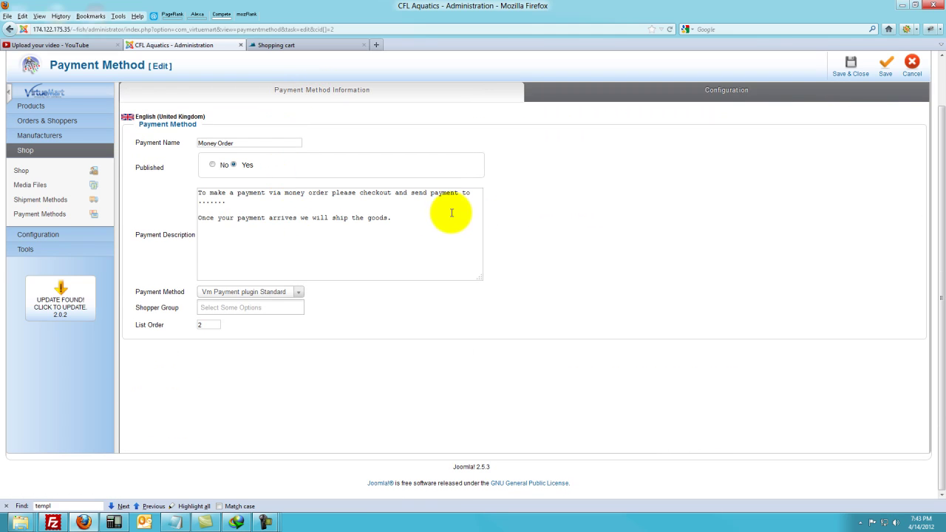
left_click_drag(238, 192, 419, 219)
left_click(418, 219)
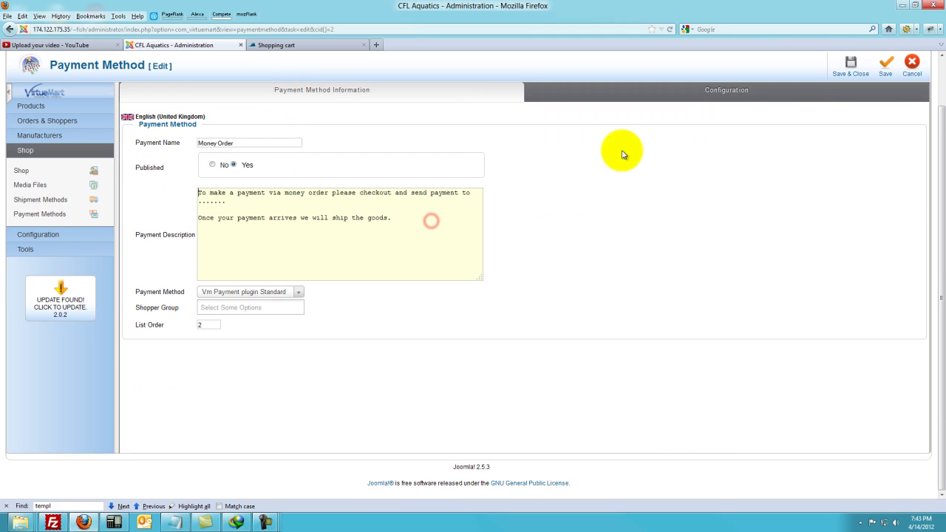
left_click(850, 65)
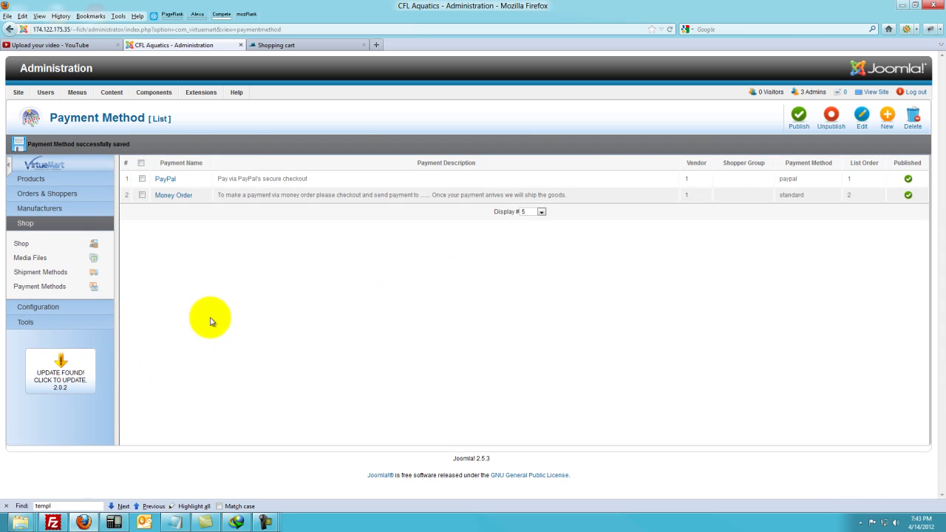
Switch to the storefront's shopping cart and examine the shipment and payment methods offered for the order.
left_click(273, 44)
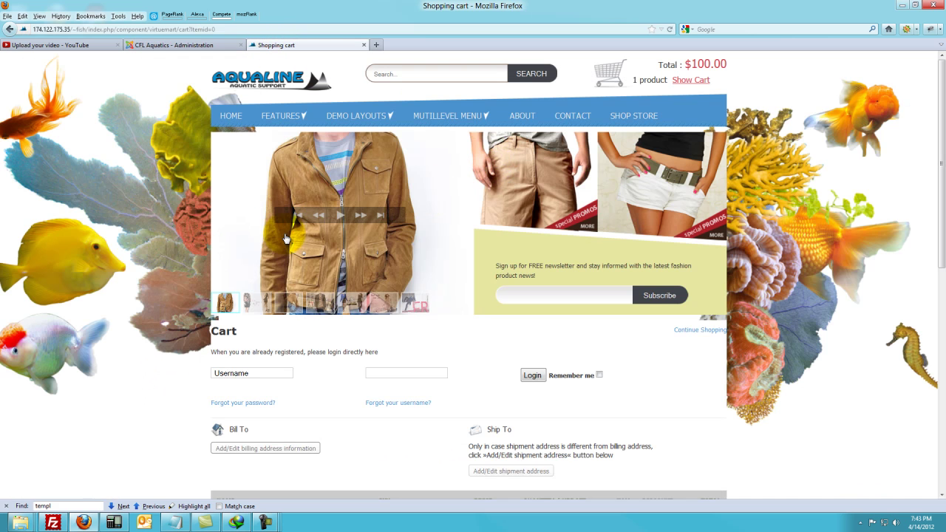
scroll(281, 235, "down", 5)
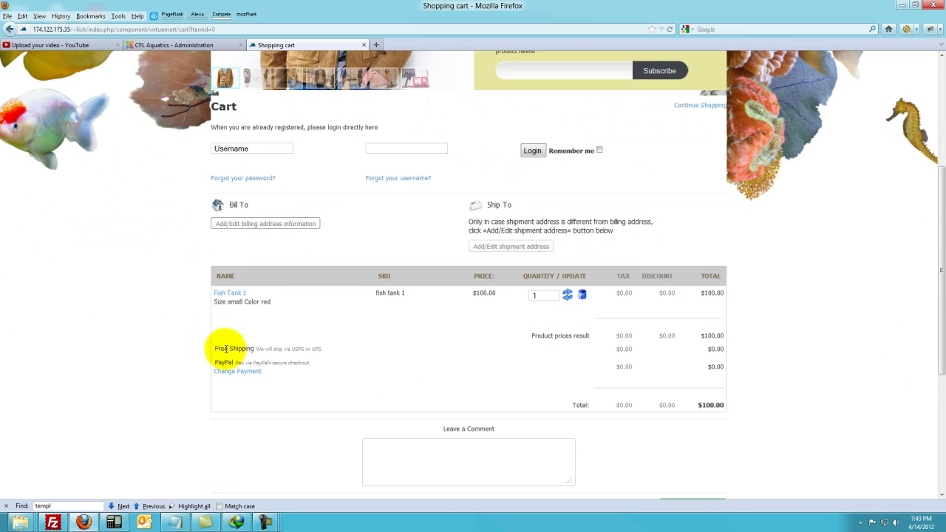
left_click_drag(224, 349, 342, 354)
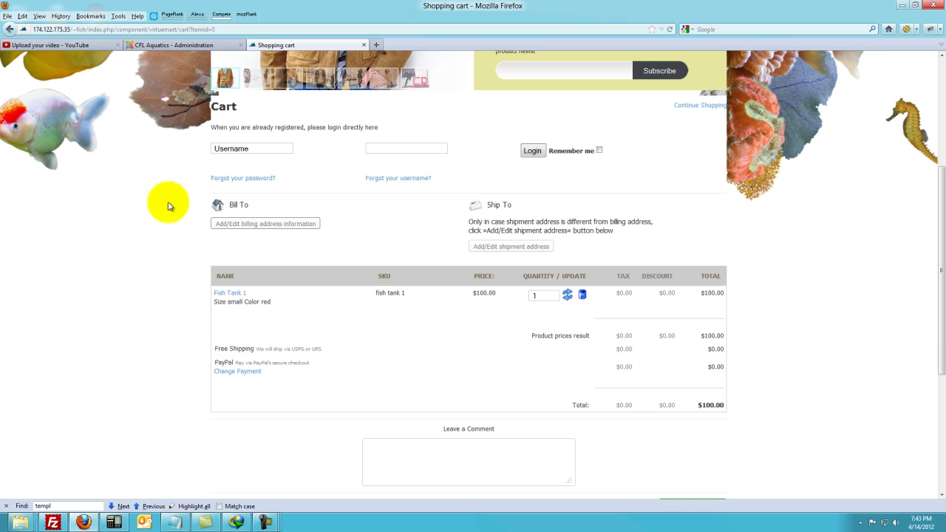
left_click_drag(217, 349, 346, 351)
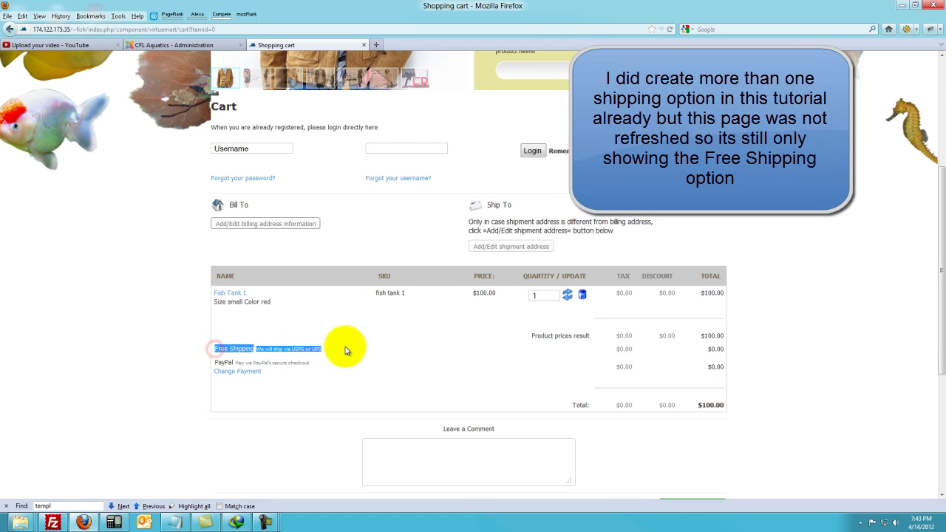
left_click(343, 350)
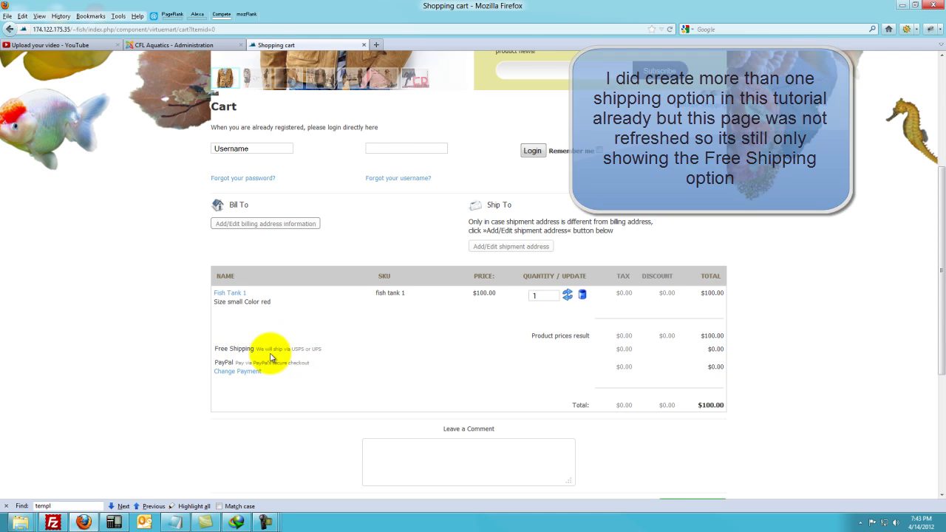
left_click_drag(326, 349, 210, 351)
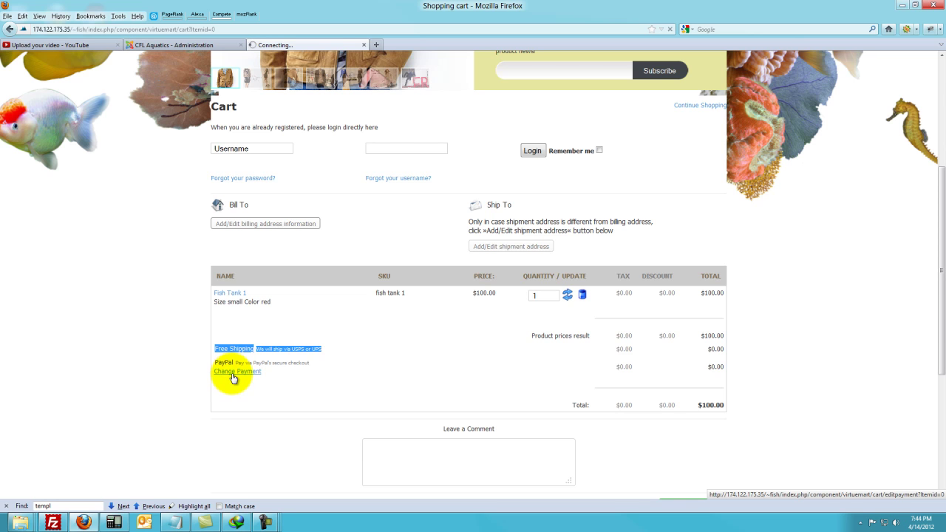
Open the cart's payment method selection, save it with PayPal chosen, and review the order lines in the cart.
left_click(232, 375)
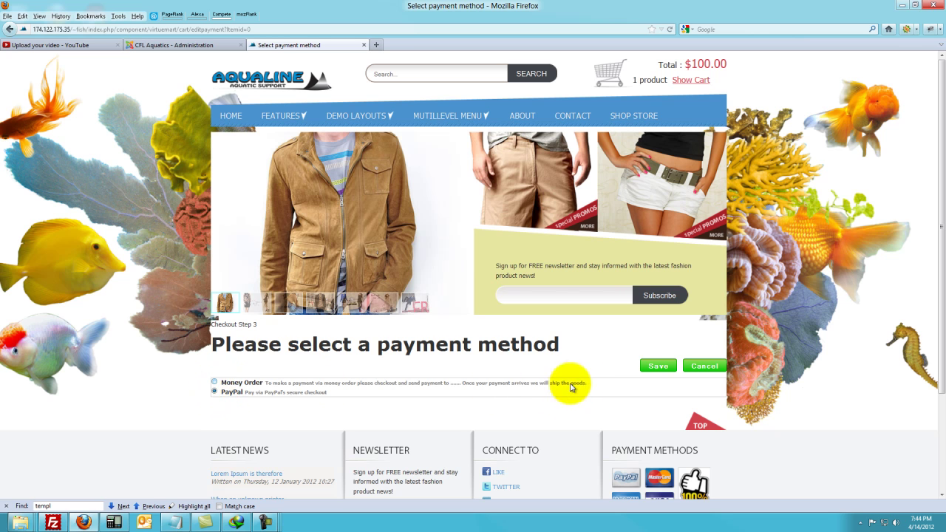
left_click(650, 367)
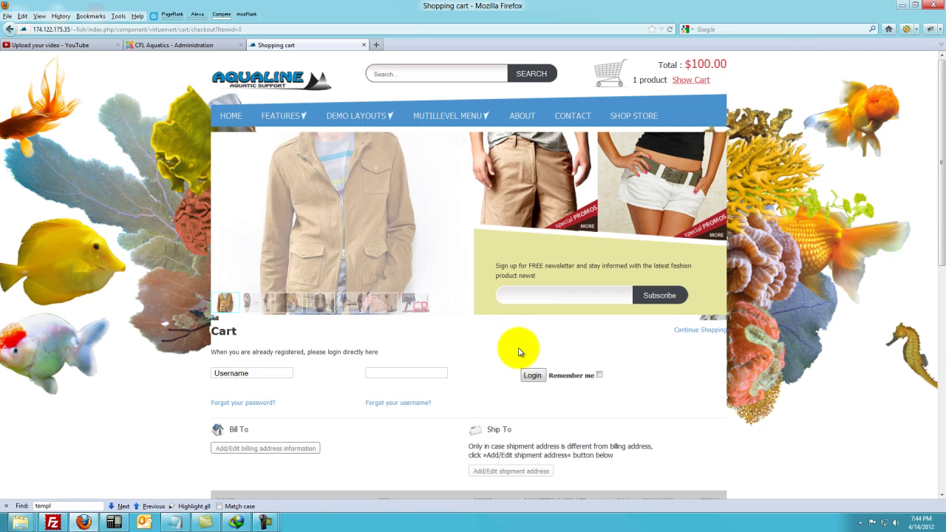
scroll(281, 329, "down", 4)
scroll(273, 331, "down", 5)
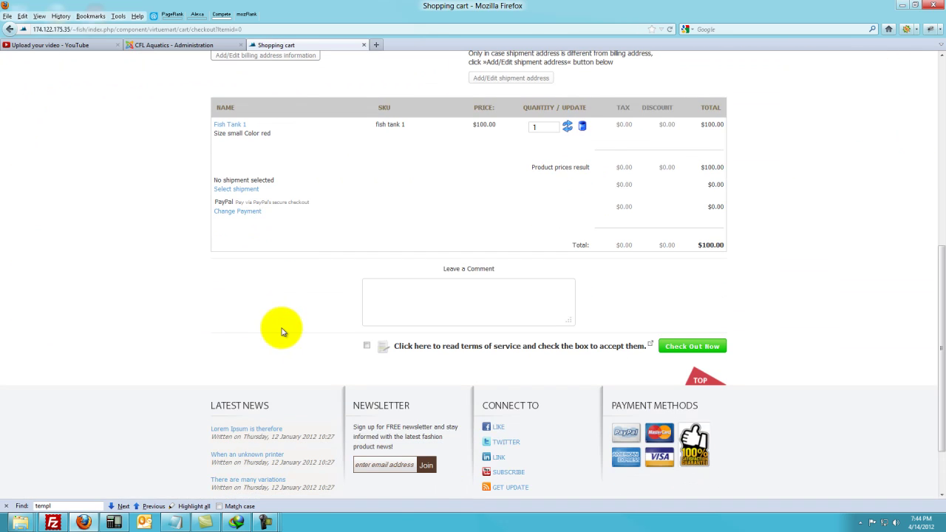
Look over the cart's terms of service and checkout area, then return to the site administration's payment method list.
scroll(281, 321, "up", 3)
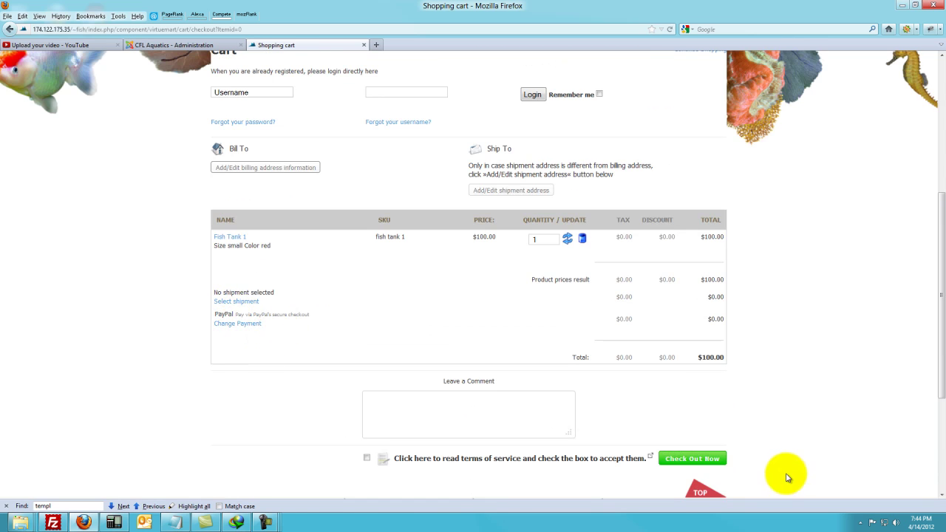
scroll(739, 436, "down", 4)
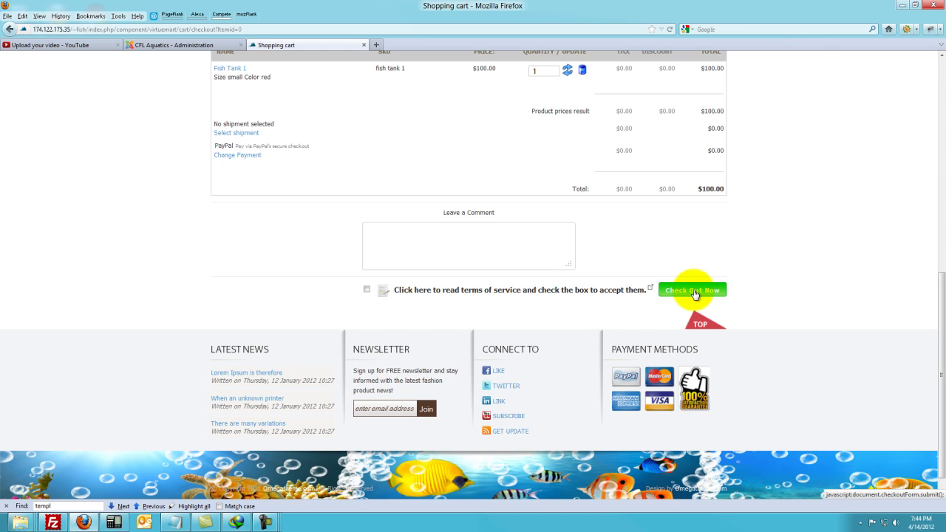
scroll(30, 287, "up", 8)
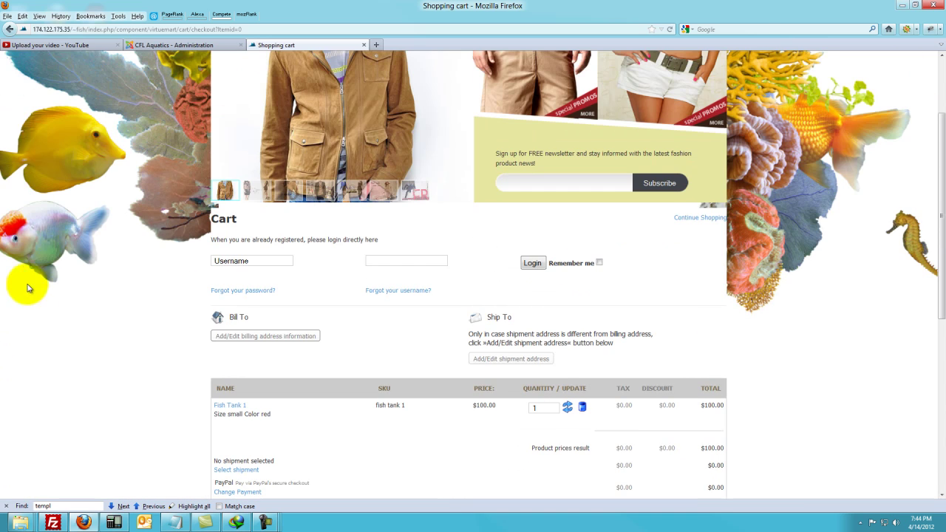
left_click(163, 45)
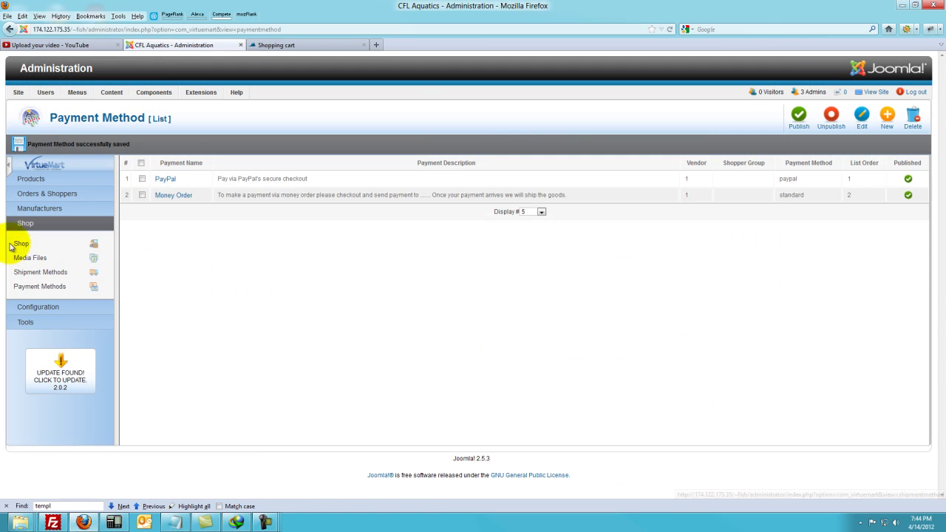